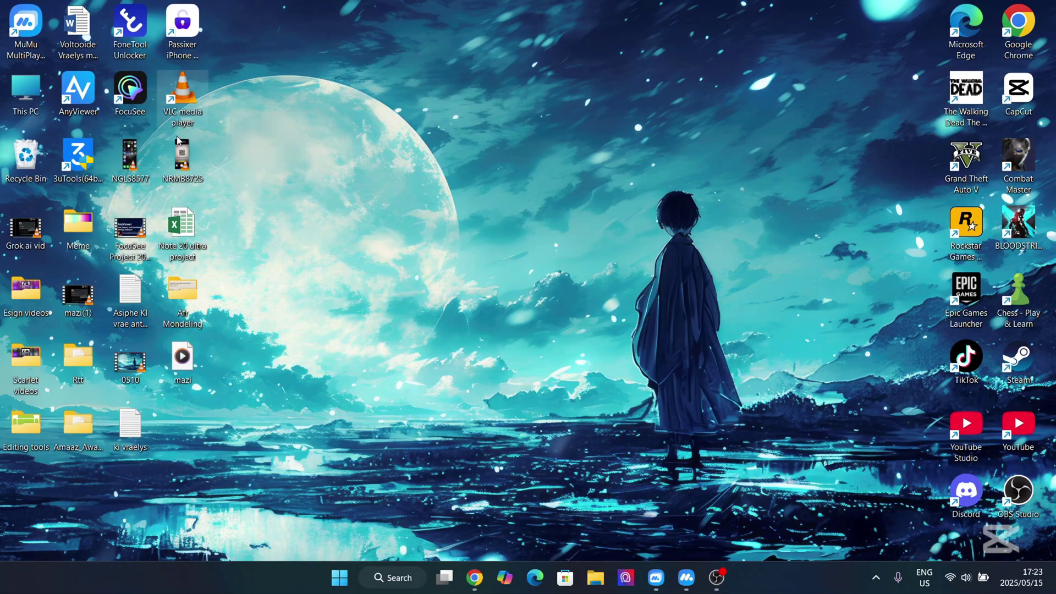
Rearrange the windows, briefly bring up MuMu Player 12, then minimize it to the desktop.
{"action": "mouse_move", "coordinate": [406, 178]}
{"action": "left_mouse_down"}
{"action": "mouse_move", "coordinate": [915, 378]}
{"action": "mouse_move", "coordinate": [508, 121]}
{"action": "mouse_move", "coordinate": [332, 139]}
{"action": "mouse_move", "coordinate": [460, 170]}
{"action": "mouse_move", "coordinate": [342, 431]}
{"action": "mouse_move", "coordinate": [871, 495]}
{"action": "mouse_move", "coordinate": [696, 318]}
{"action": "mouse_move", "coordinate": [520, 110]}
{"action": "mouse_move", "coordinate": [658, 450]}
{"action": "mouse_move", "coordinate": [659, 439]}
{"action": "left_mouse_up"}
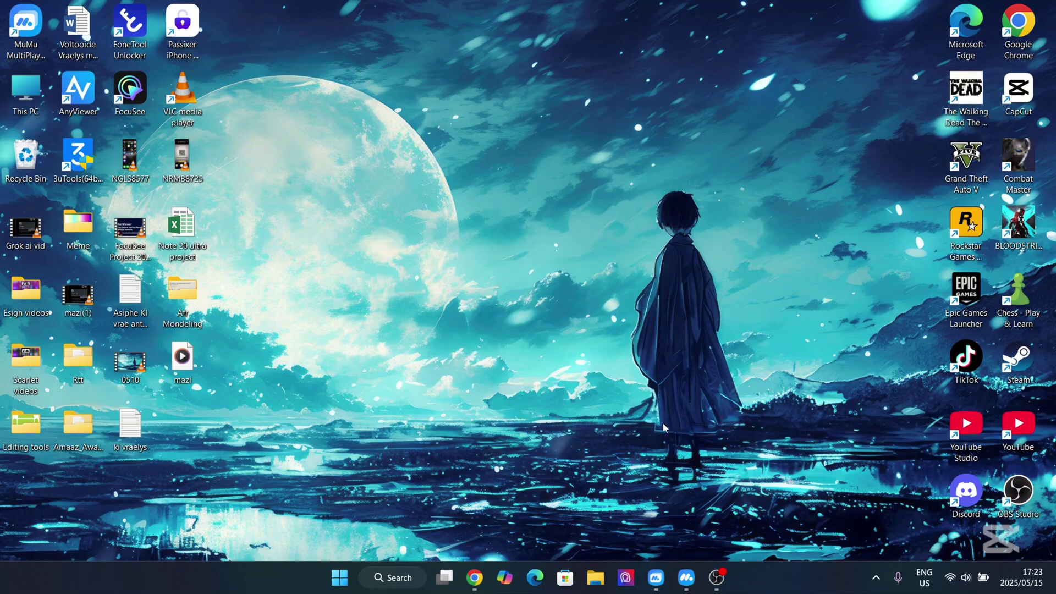
{"action": "left_click_drag", "start_coordinate": [659, 440], "coordinate": [432, 474]}
{"action": "left_click", "coordinate": [678, 581]}
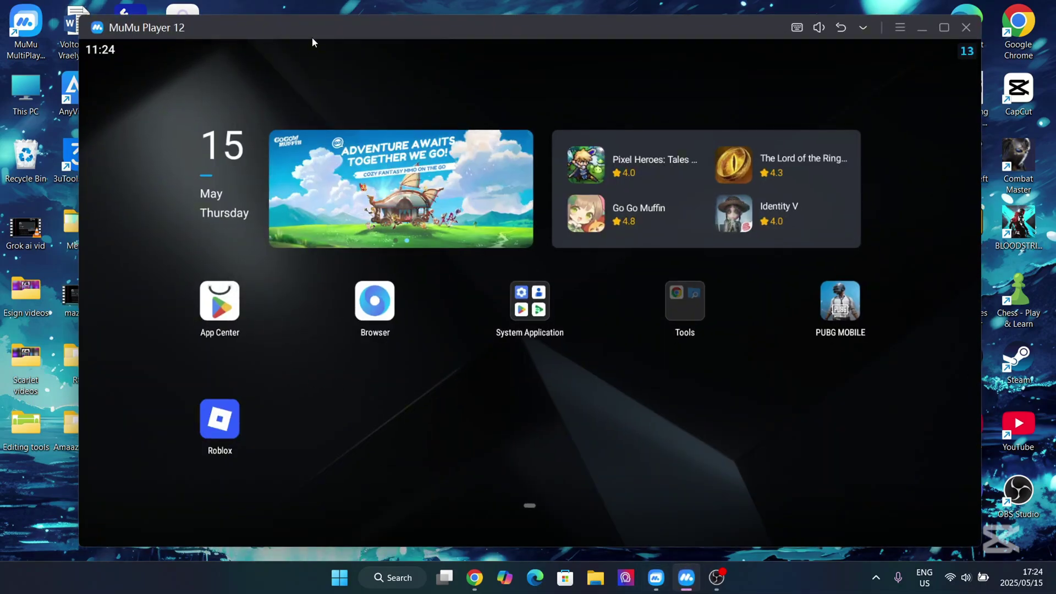
{"action": "left_click", "coordinate": [921, 28]}
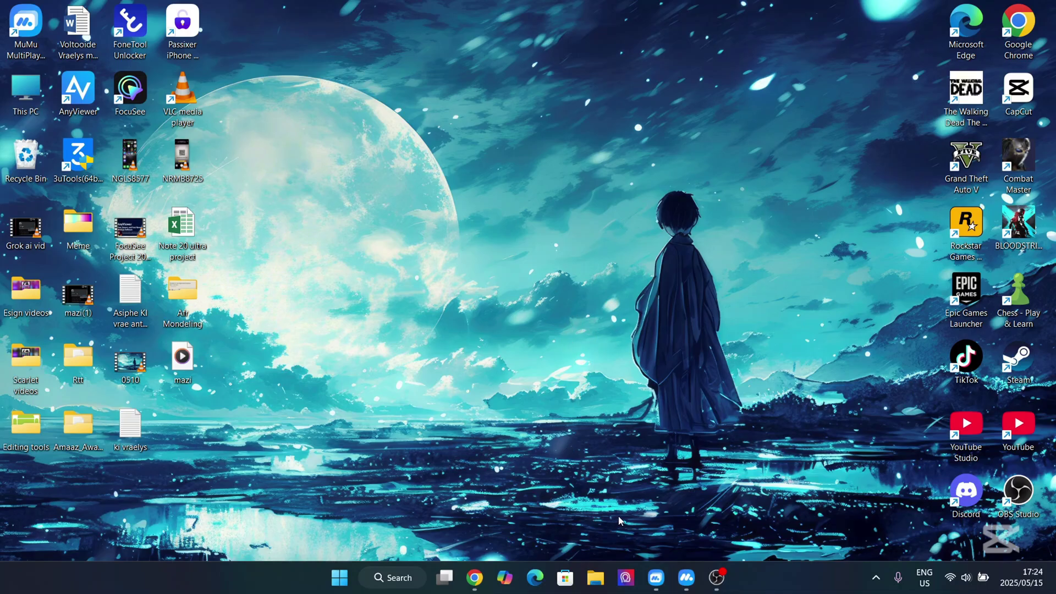
Start the 184.43MB Delta-671.1822-02.apk MediaFire download and open Chrome's full download history.
{"action": "left_click", "coordinate": [474, 577]}
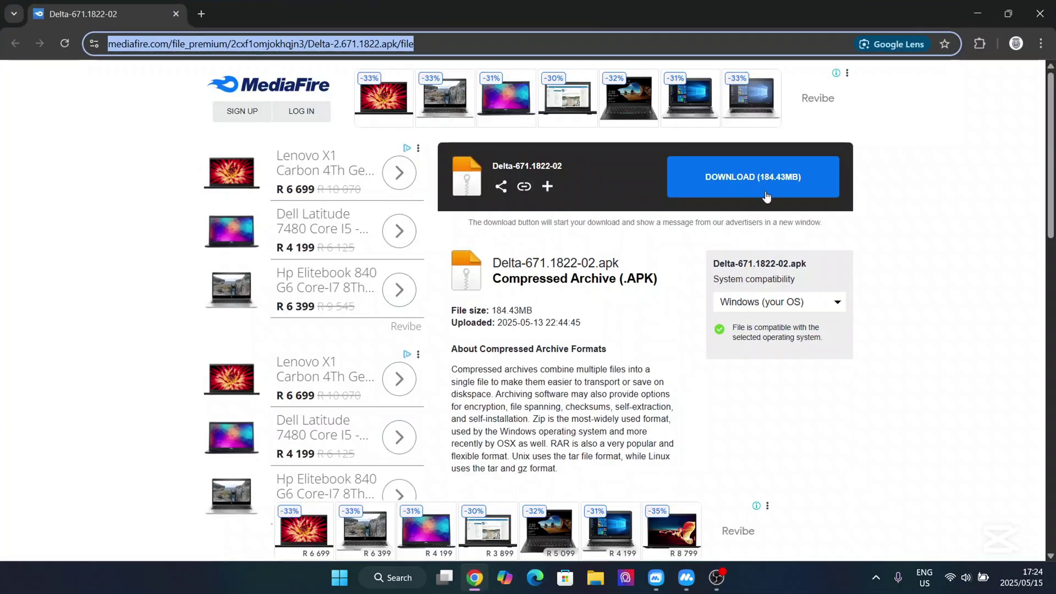
{"action": "left_click", "coordinate": [607, 266]}
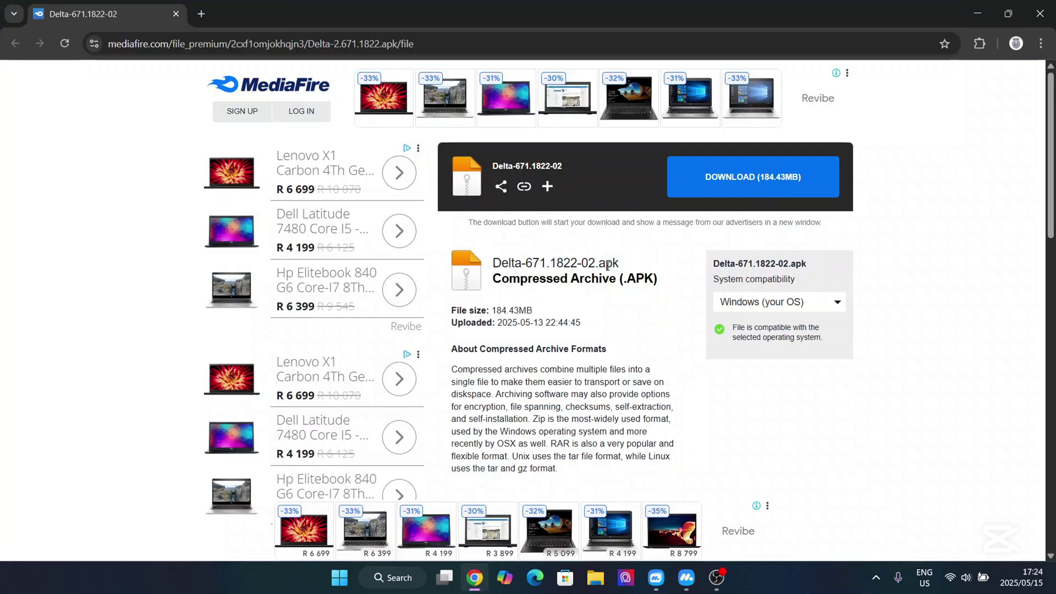
{"action": "left_click", "coordinate": [746, 189]}
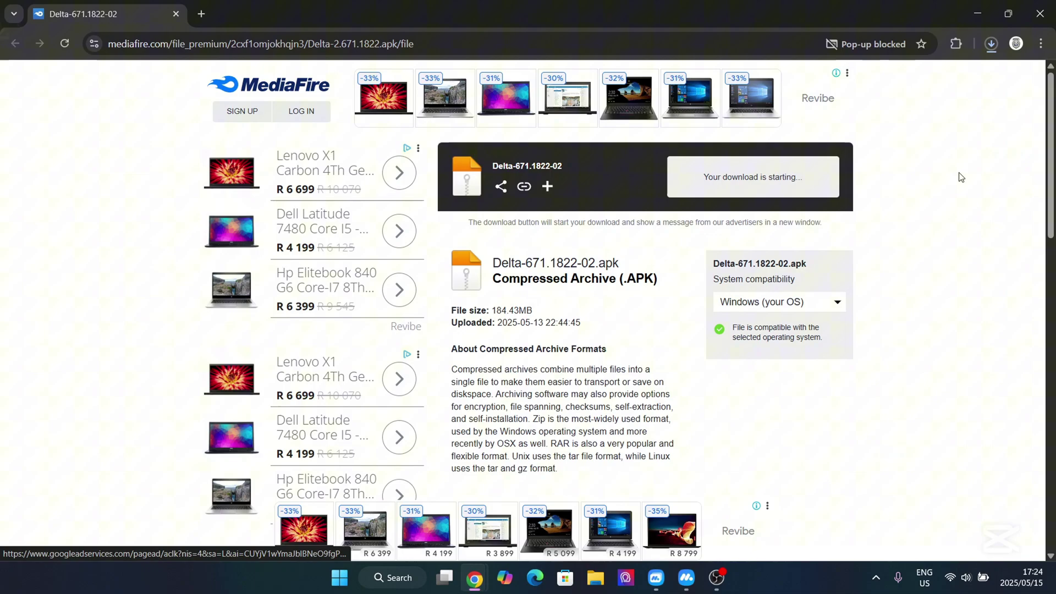
{"action": "left_click", "coordinate": [990, 44]}
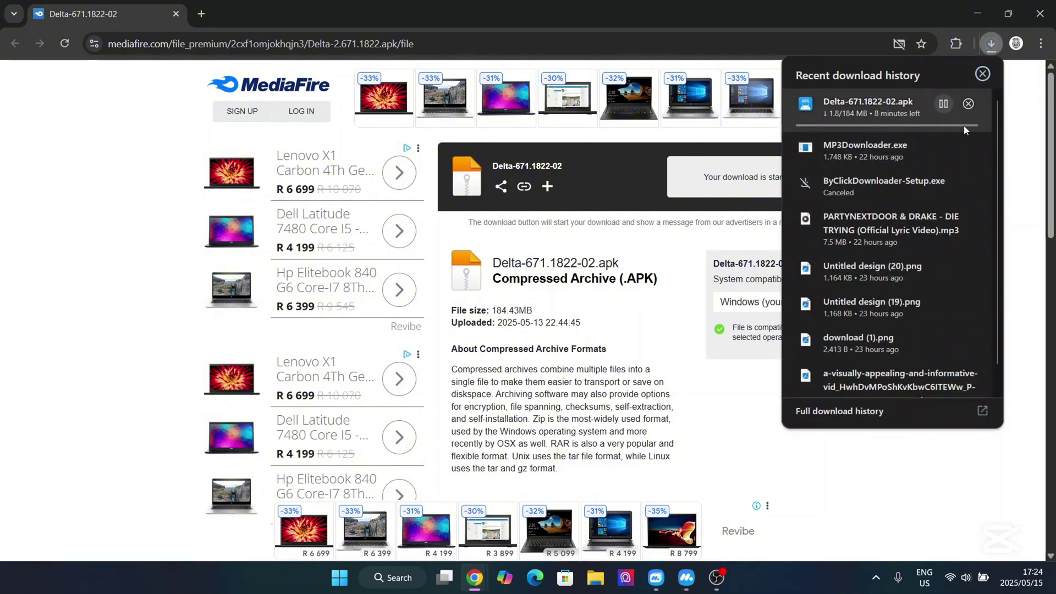
{"action": "left_click", "coordinate": [935, 422]}
Remove every older entry from chrome://downloads, leaving only Delta-671.1822-02.apk.
{"action": "left_click", "coordinate": [737, 298]}
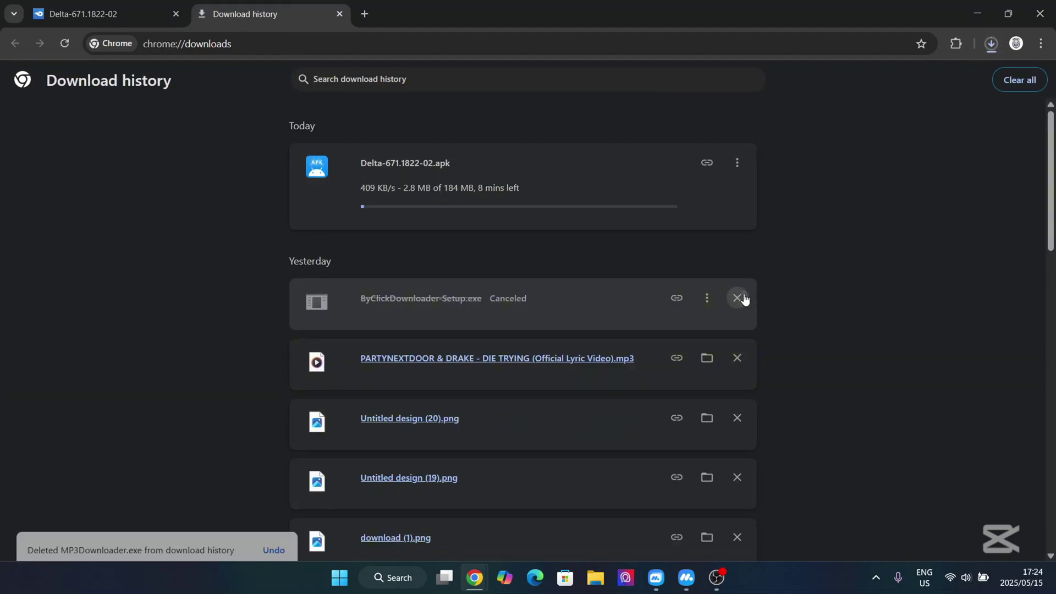
{"action": "triple_click", "coordinate": [738, 298]}
{"action": "triple_click", "coordinate": [737, 298]}
{"action": "double_click", "coordinate": [737, 298]}
{"action": "triple_click", "coordinate": [738, 298]}
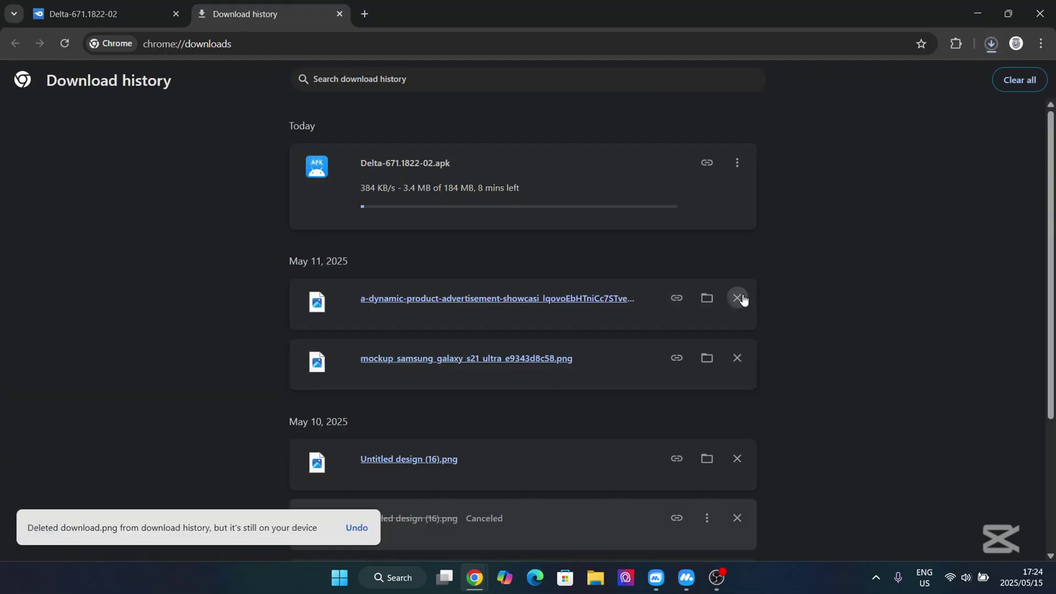
{"action": "double_click", "coordinate": [738, 298]}
{"action": "triple_click", "coordinate": [737, 298]}
{"action": "double_click", "coordinate": [737, 298]}
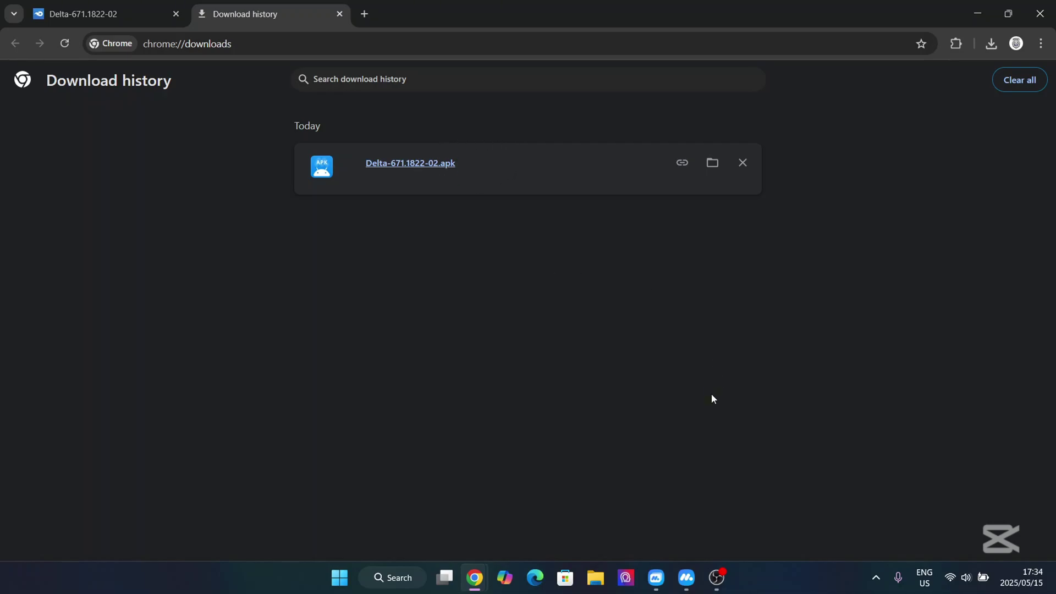
Bring MuMu Player 12 to the front, maximize it, and show its tools menu.
{"action": "left_click", "coordinate": [686, 577]}
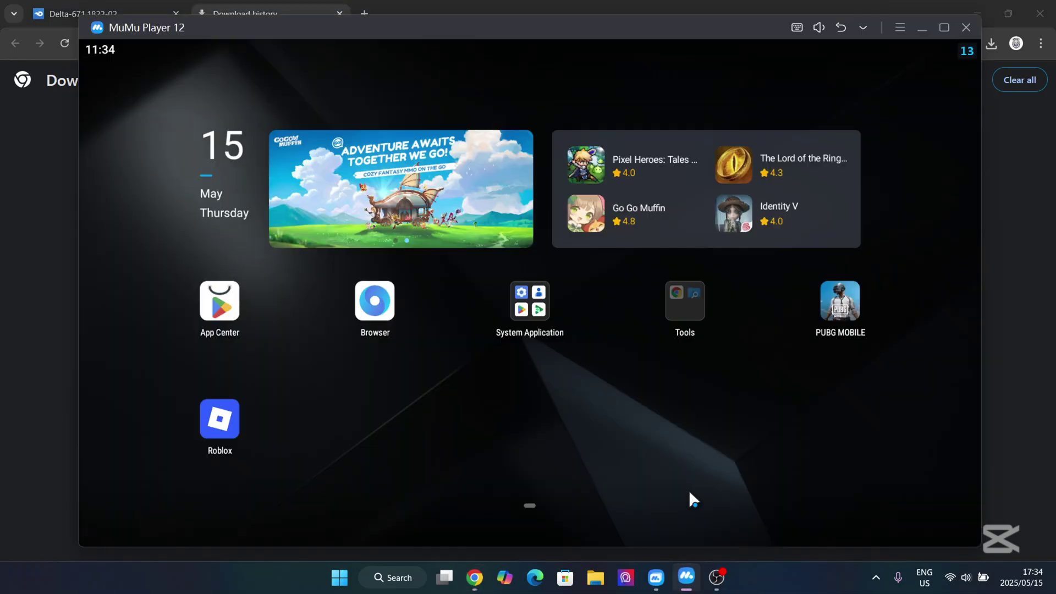
{"action": "left_click", "coordinate": [944, 27]}
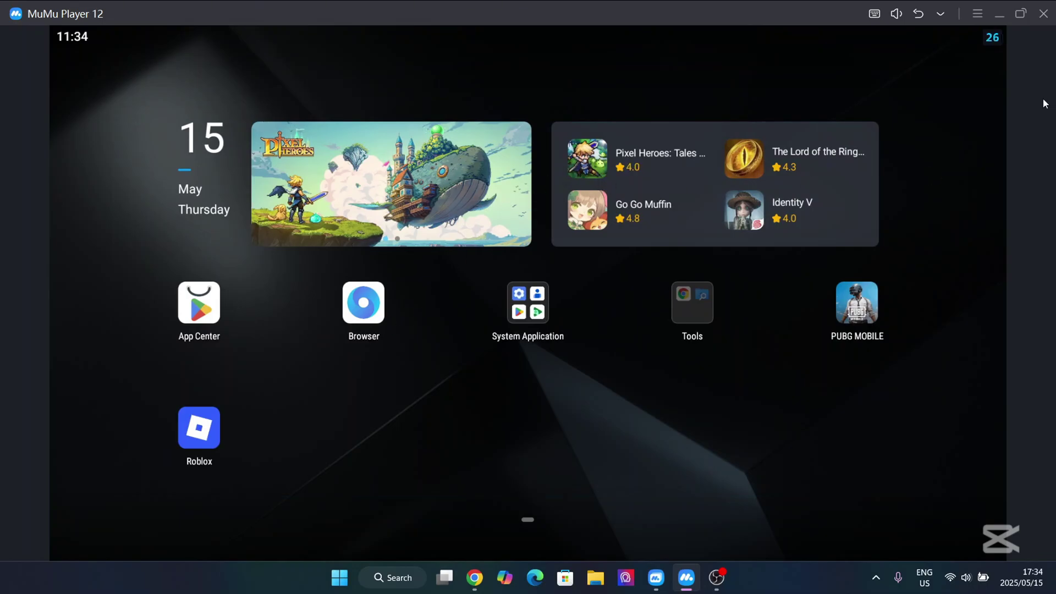
{"action": "left_click", "coordinate": [947, 18]}
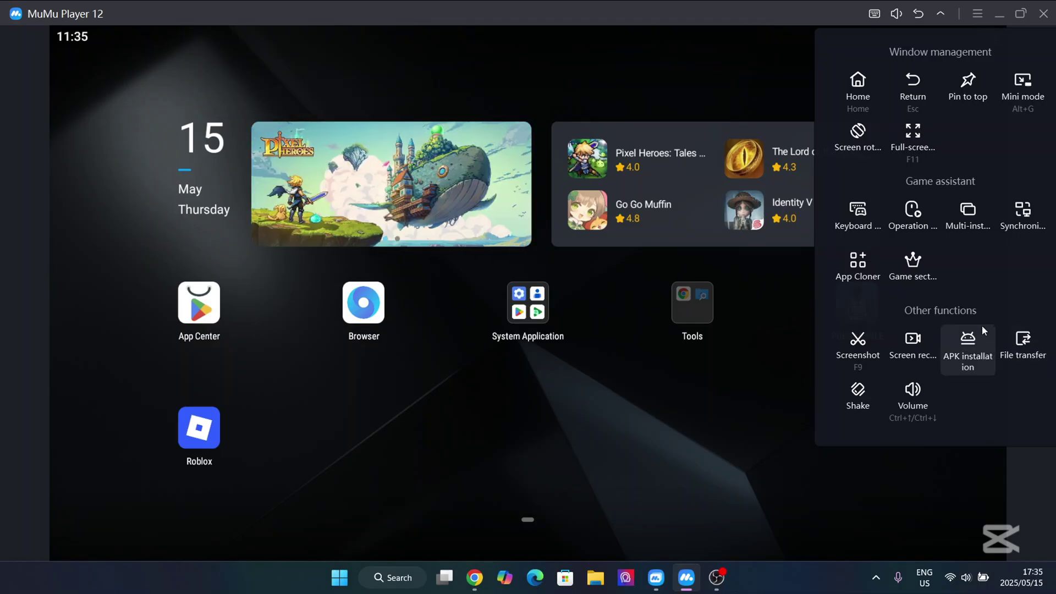
Close the extra functions list and look inside the home screen's Tools folder.
{"action": "left_click", "coordinate": [706, 384]}
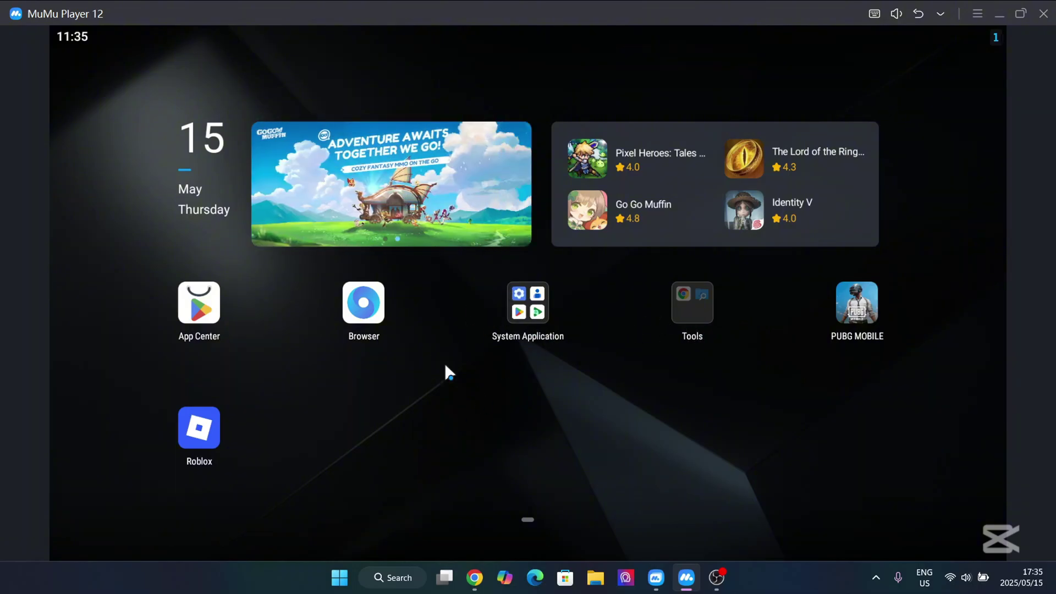
{"action": "left_click", "coordinate": [681, 311]}
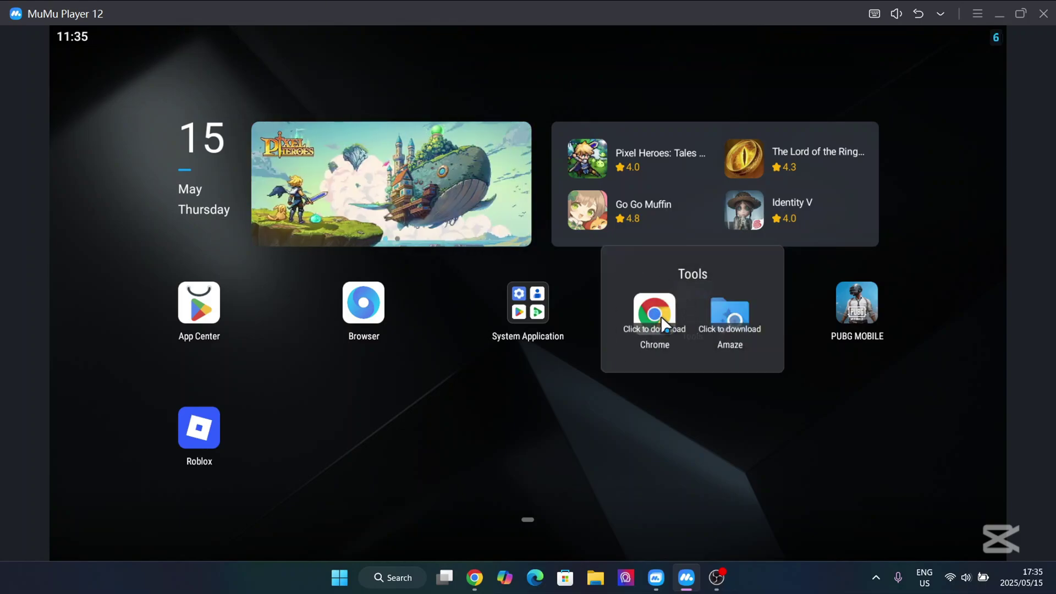
{"action": "left_click", "coordinate": [704, 443]}
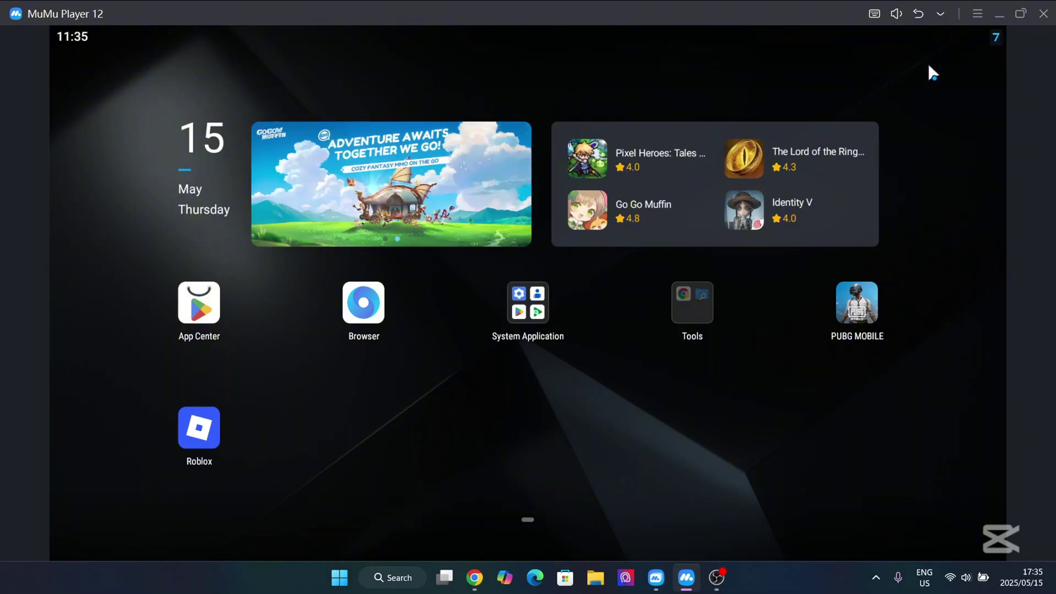
Install Delta-671.1822-02.apk from Downloads through the emulator's APK install option.
{"action": "left_click", "coordinate": [944, 18]}
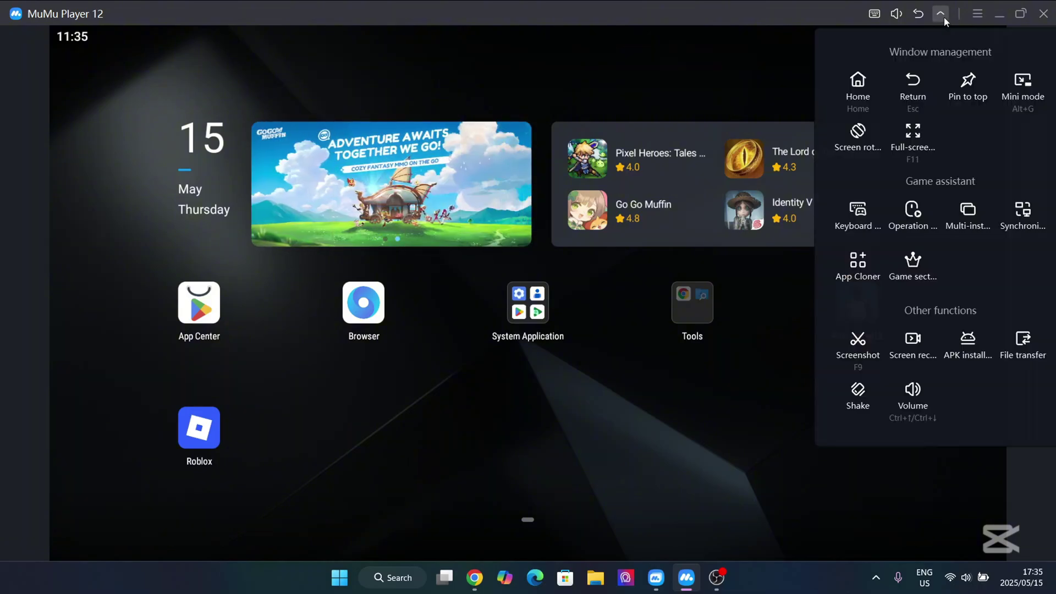
{"action": "left_click", "coordinate": [959, 357]}
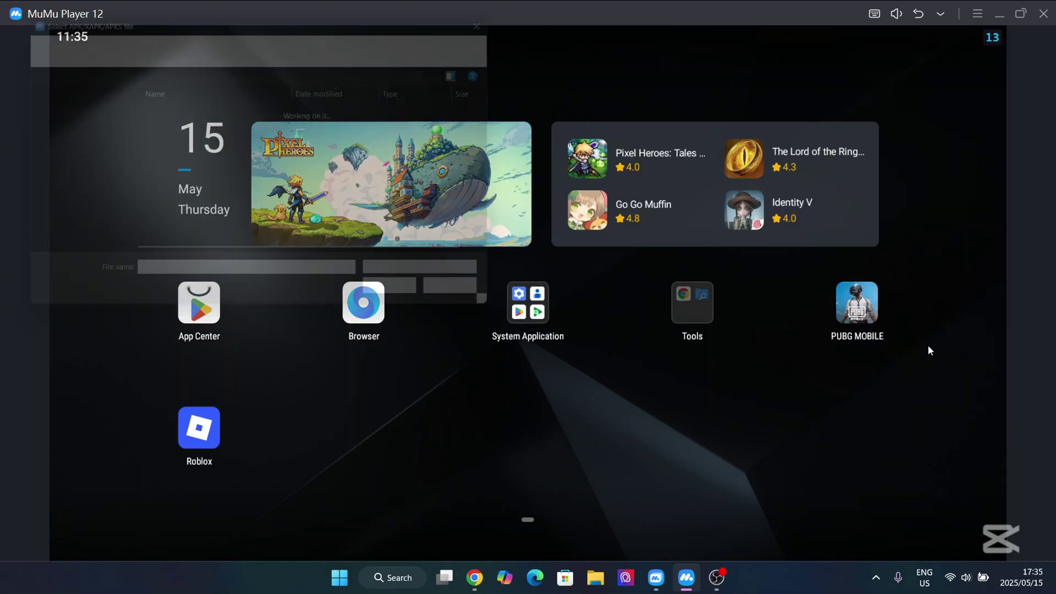
{"action": "left_click", "coordinate": [244, 128]}
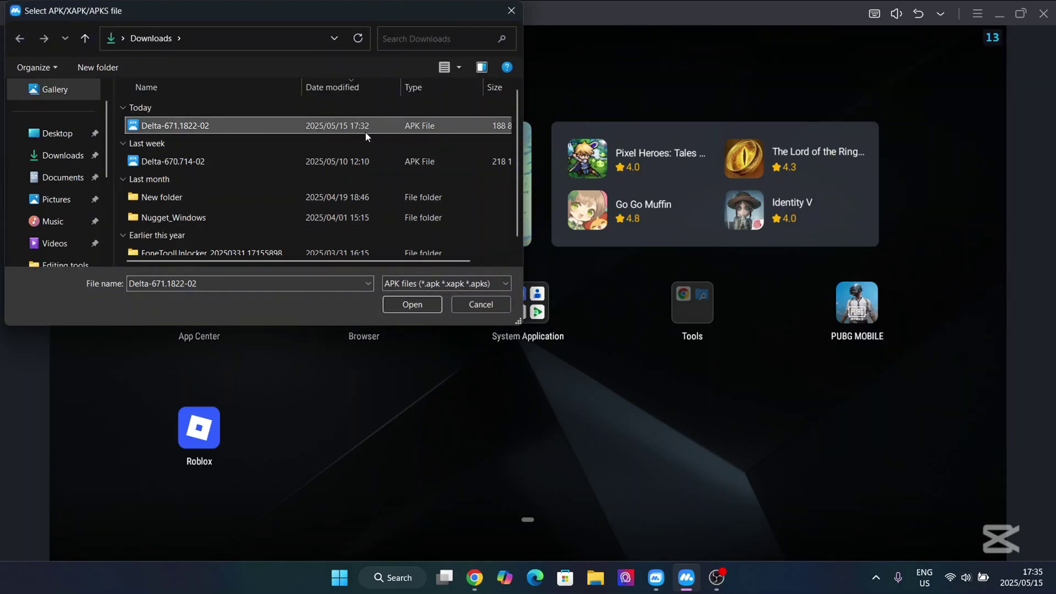
{"action": "left_click", "coordinate": [407, 308]}
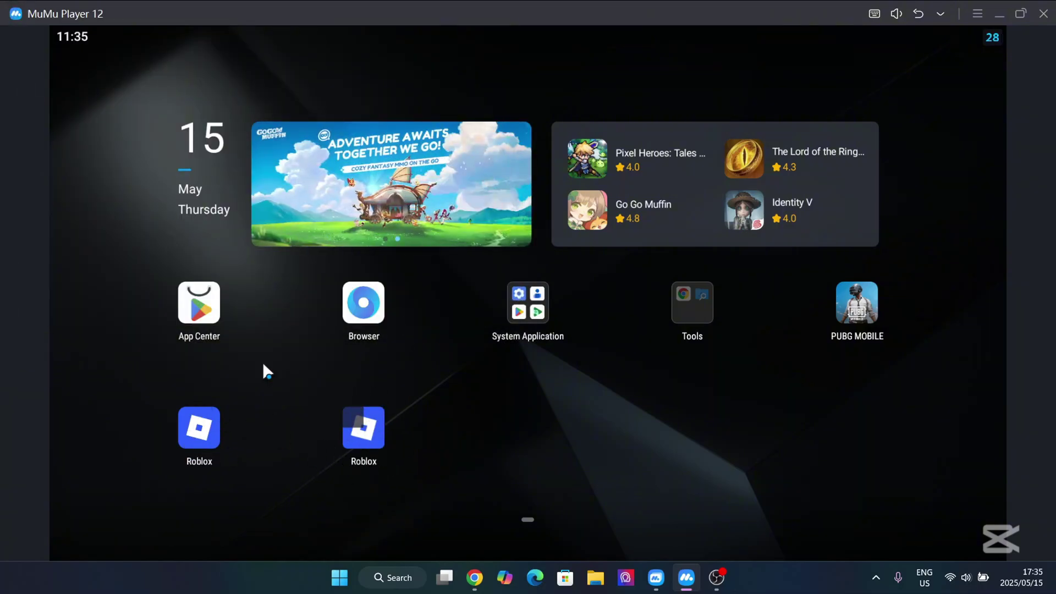
Uninstall the first Roblox icon through its right-click menu and confirm the removal.
{"action": "right_click", "coordinate": [216, 427]}
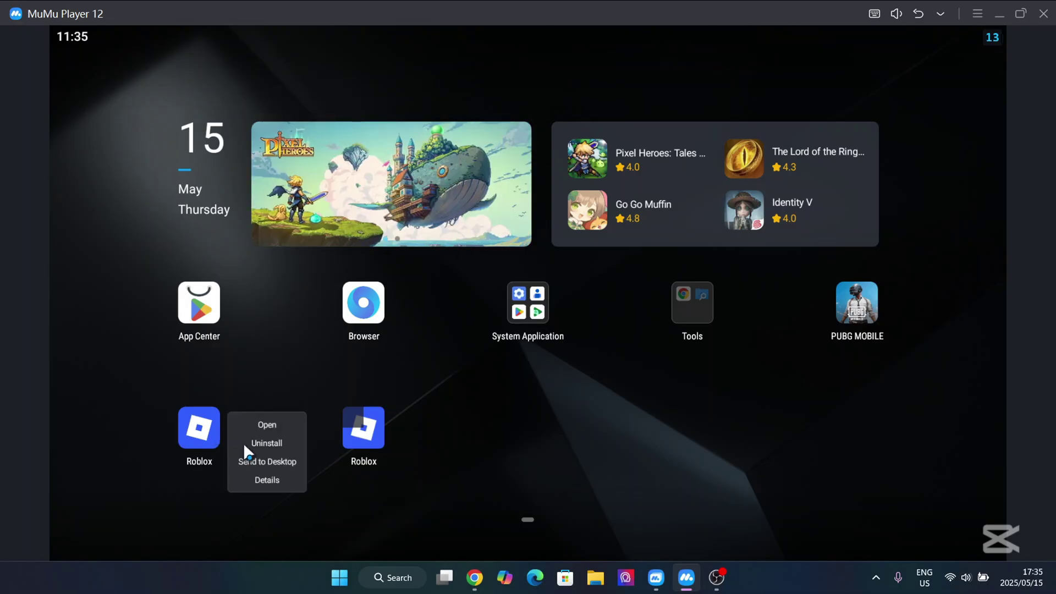
{"action": "left_click", "coordinate": [244, 443]}
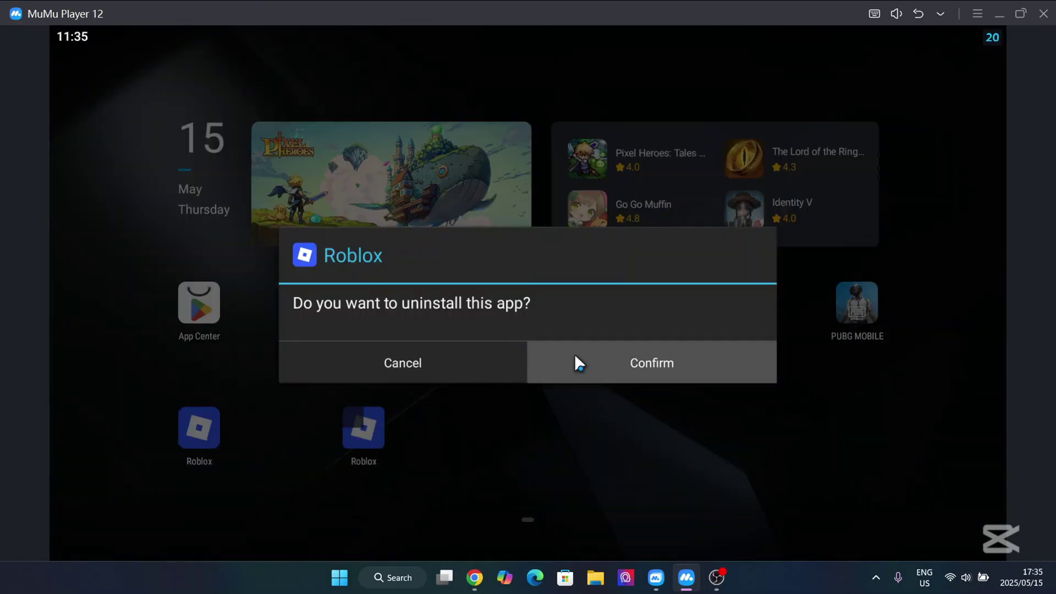
{"action": "left_click", "coordinate": [632, 355]}
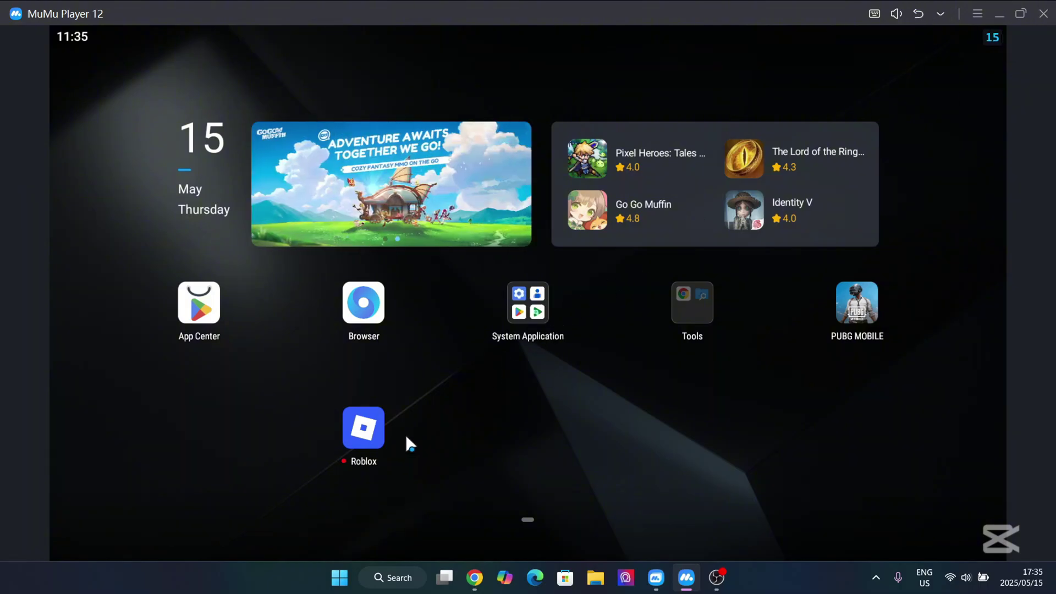
Launch the new Roblox, turn on 'Allow access to manage all files', and go back.
{"action": "left_click", "coordinate": [381, 435]}
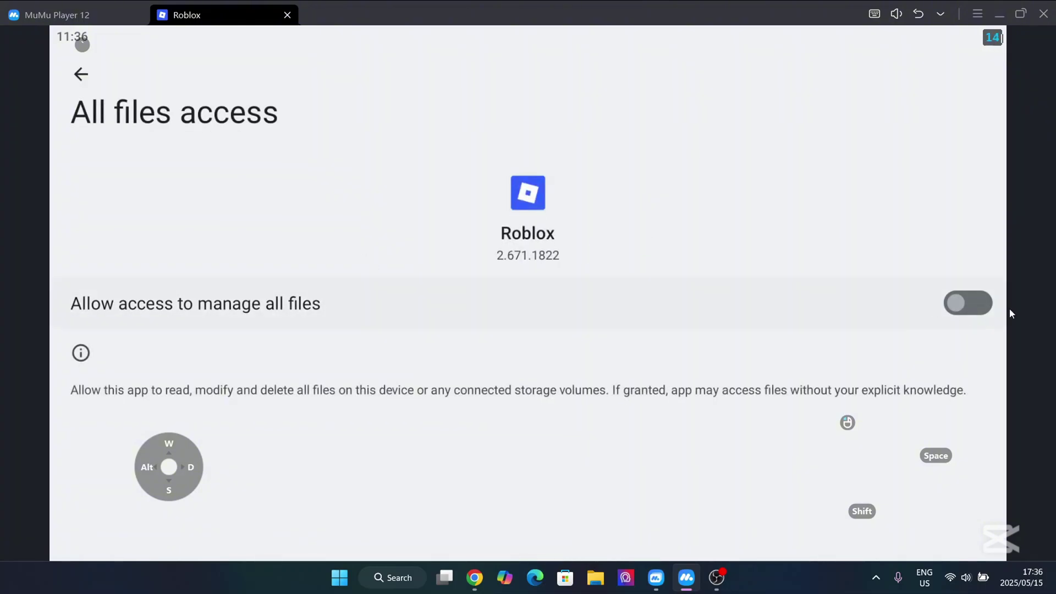
{"action": "left_click", "coordinate": [981, 302]}
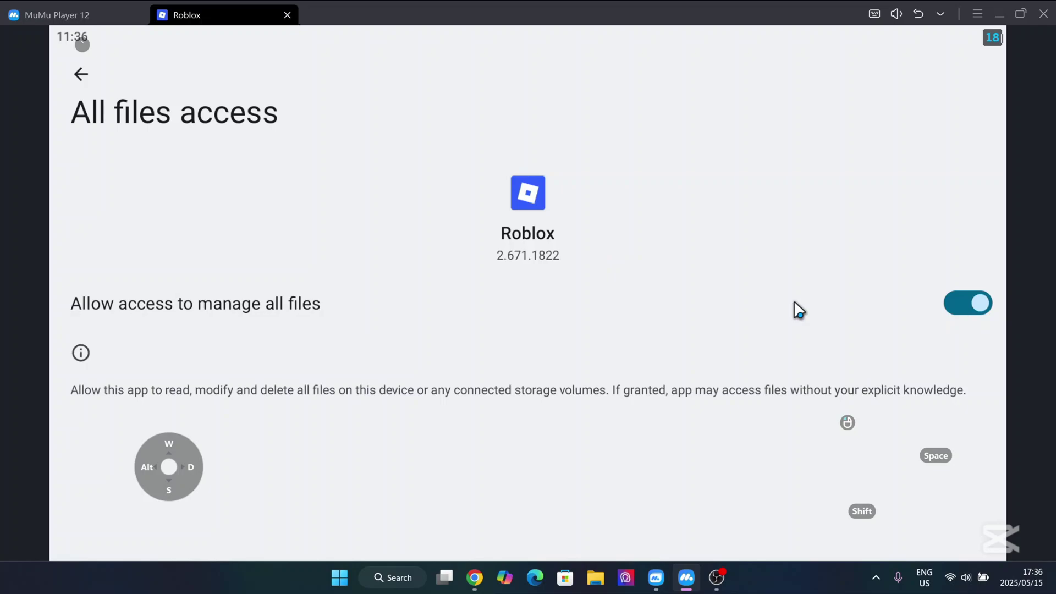
{"action": "left_click", "coordinate": [84, 75]}
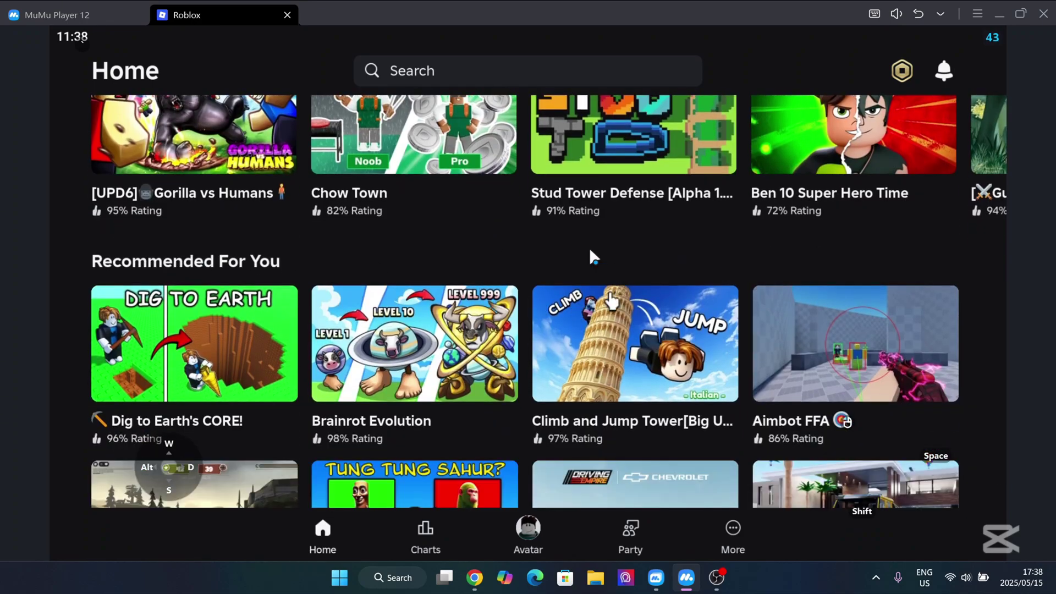
{"action": "scroll", "coordinate": [651, 275], "scroll_direction": "down", "scroll_amount": 10}
{"action": "scroll", "coordinate": [653, 275], "scroll_direction": "up", "scroll_amount": 5}
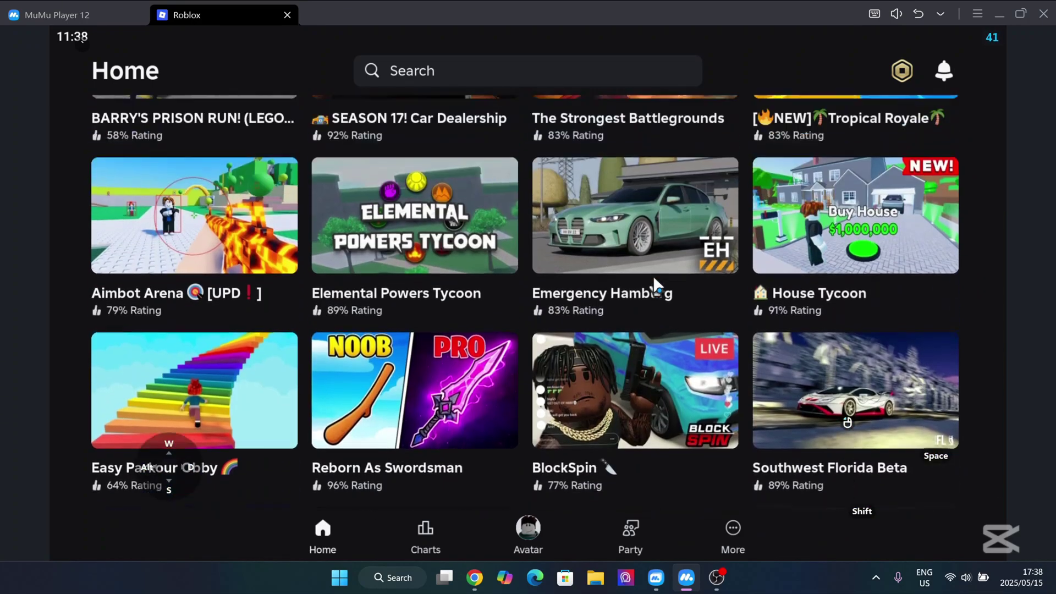
{"action": "scroll", "coordinate": [652, 276], "scroll_direction": "up", "scroll_amount": 5}
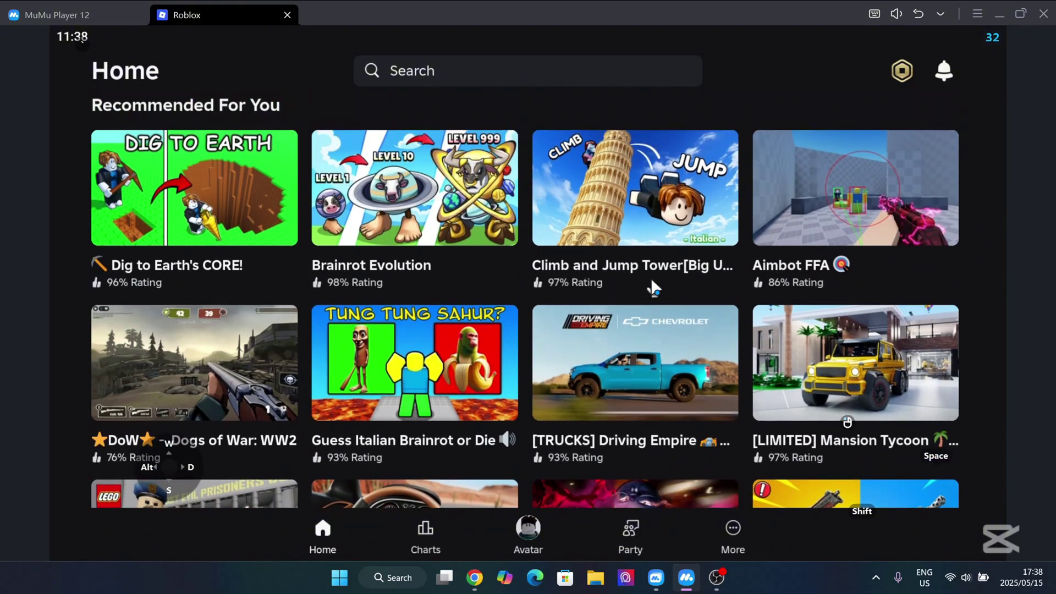
{"action": "scroll", "coordinate": [651, 278], "scroll_direction": "up", "scroll_amount": 5}
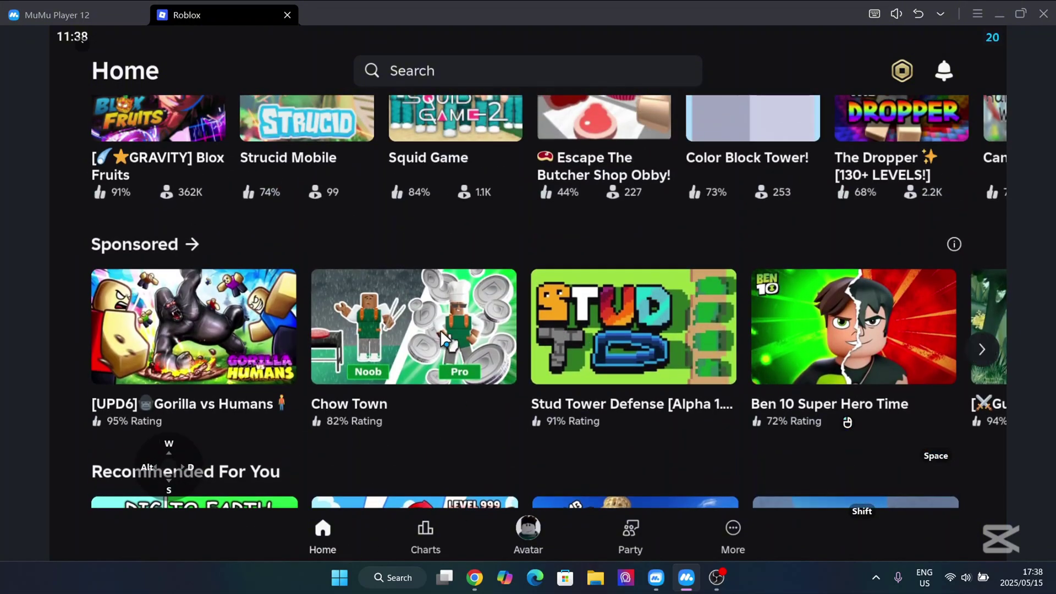
{"action": "scroll", "coordinate": [444, 336], "scroll_direction": "up", "scroll_amount": 3}
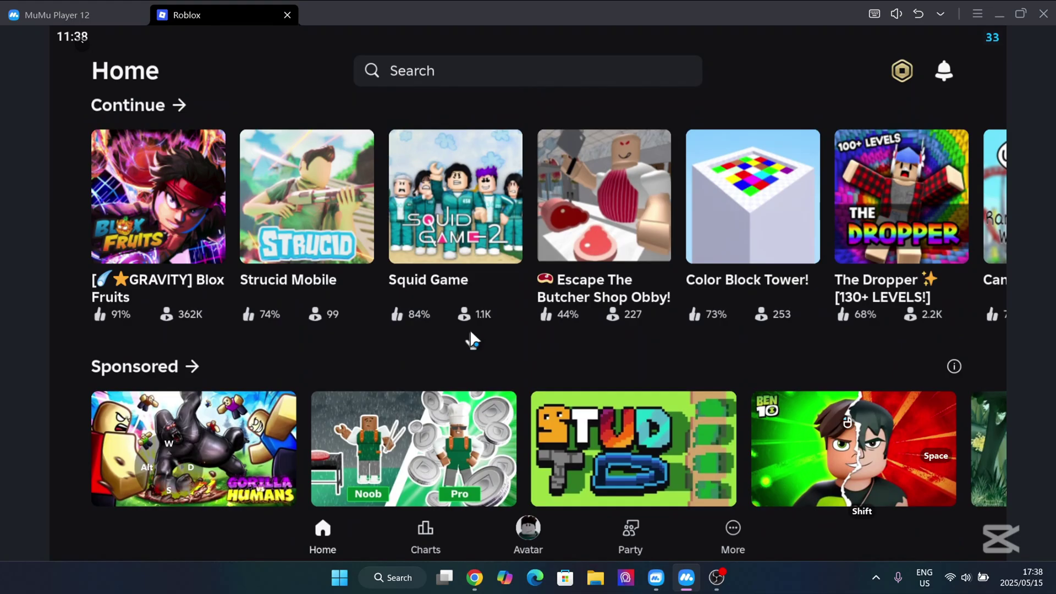
{"action": "scroll", "coordinate": [467, 322], "scroll_direction": "up", "scroll_amount": 5}
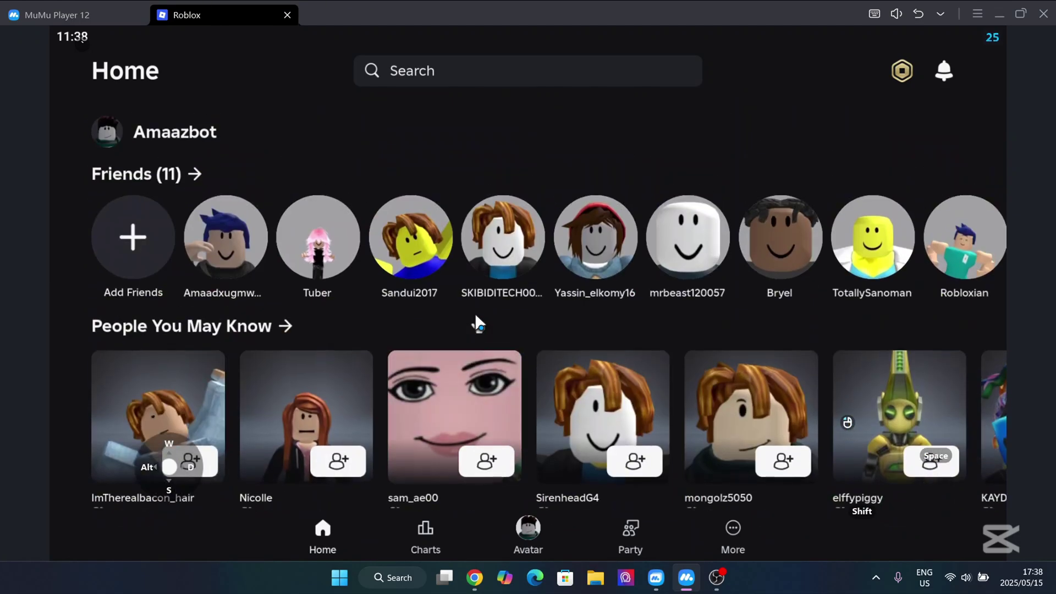
{"action": "scroll", "coordinate": [474, 316], "scroll_direction": "down", "scroll_amount": 10}
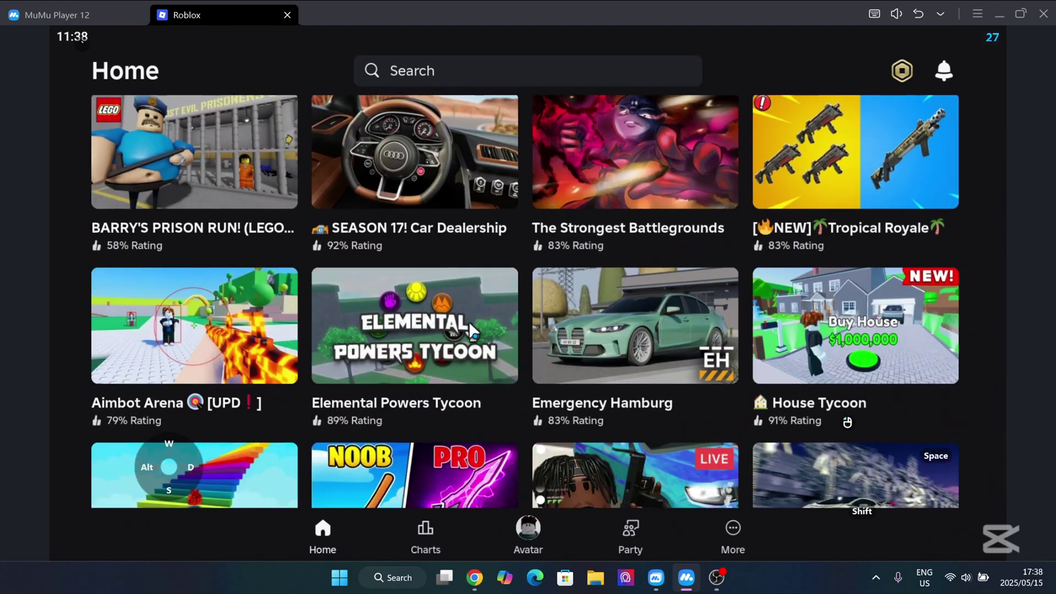
{"action": "scroll", "coordinate": [468, 321], "scroll_direction": "down", "scroll_amount": 10}
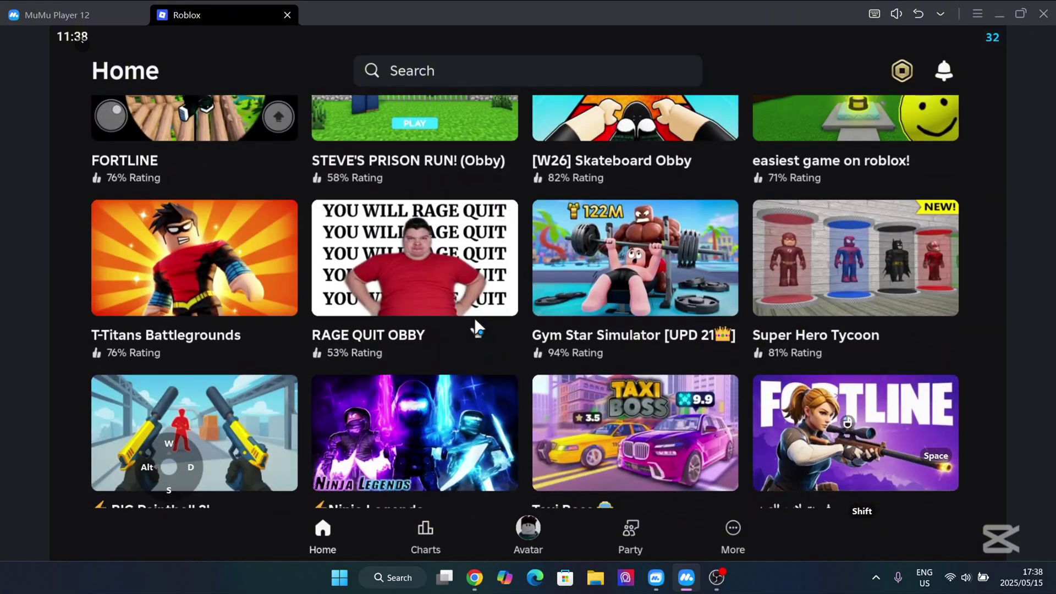
{"action": "scroll", "coordinate": [474, 322], "scroll_direction": "up", "scroll_amount": 10}
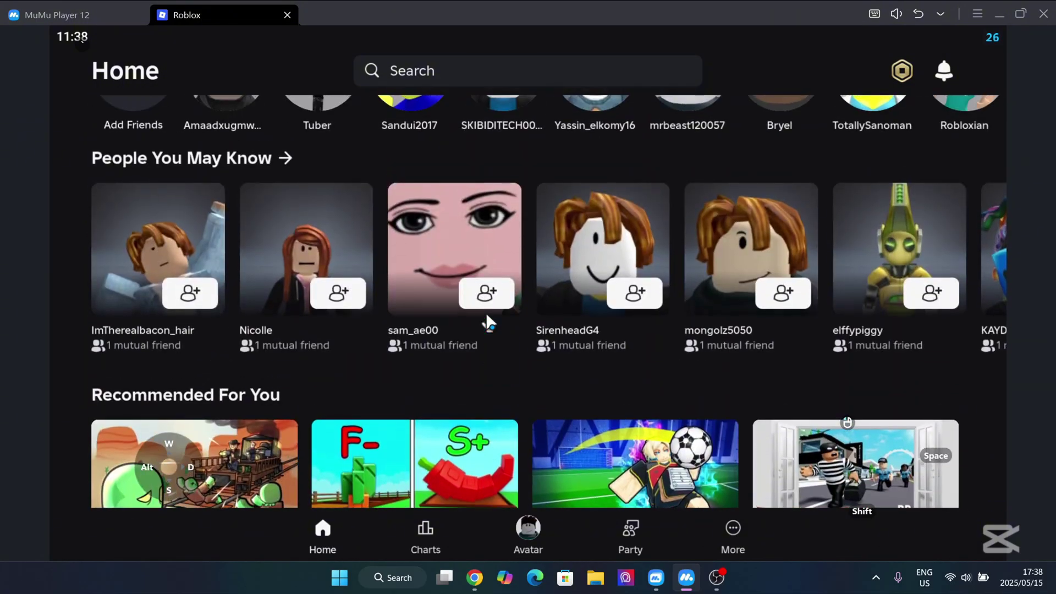
{"action": "scroll", "coordinate": [487, 318], "scroll_direction": "up", "scroll_amount": 3}
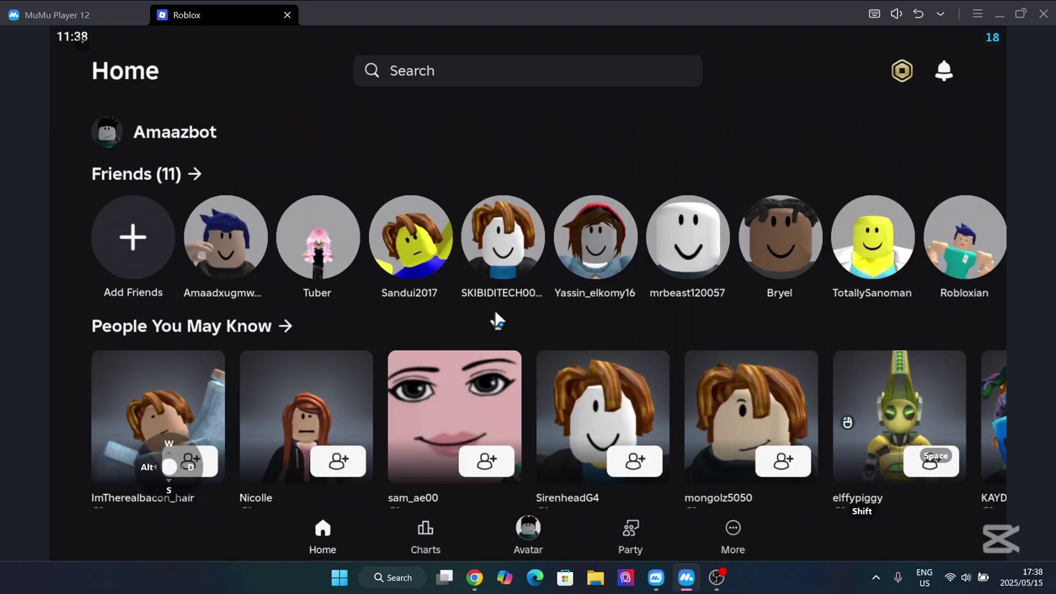
{"action": "mouse_move", "coordinate": [649, 209]}
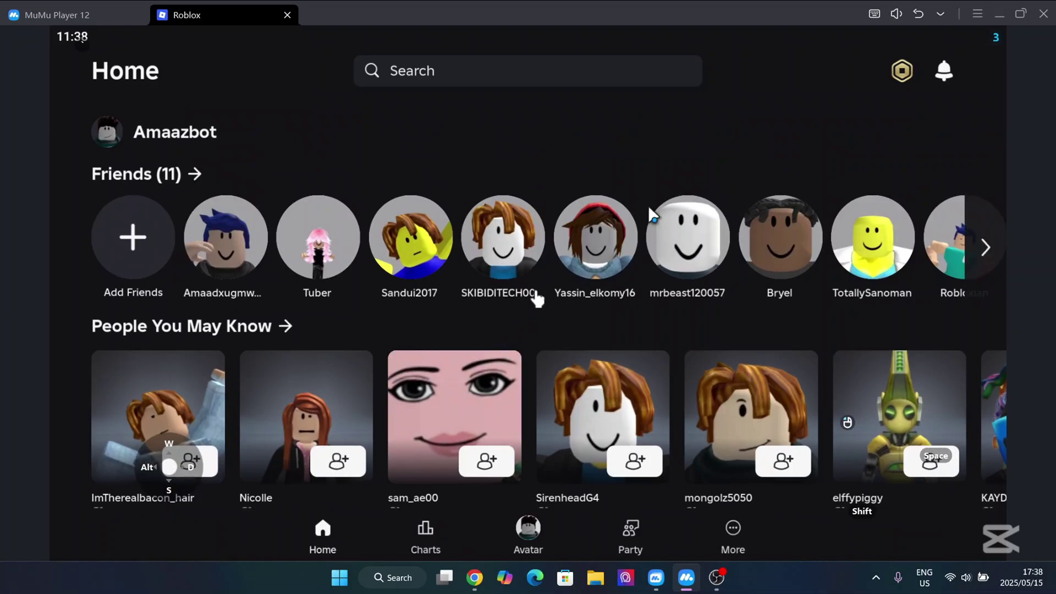
Minimize MuMu Player 12 and the Chrome Download history window.
{"action": "left_click", "coordinate": [1001, 17]}
{"action": "left_click", "coordinate": [983, 9]}
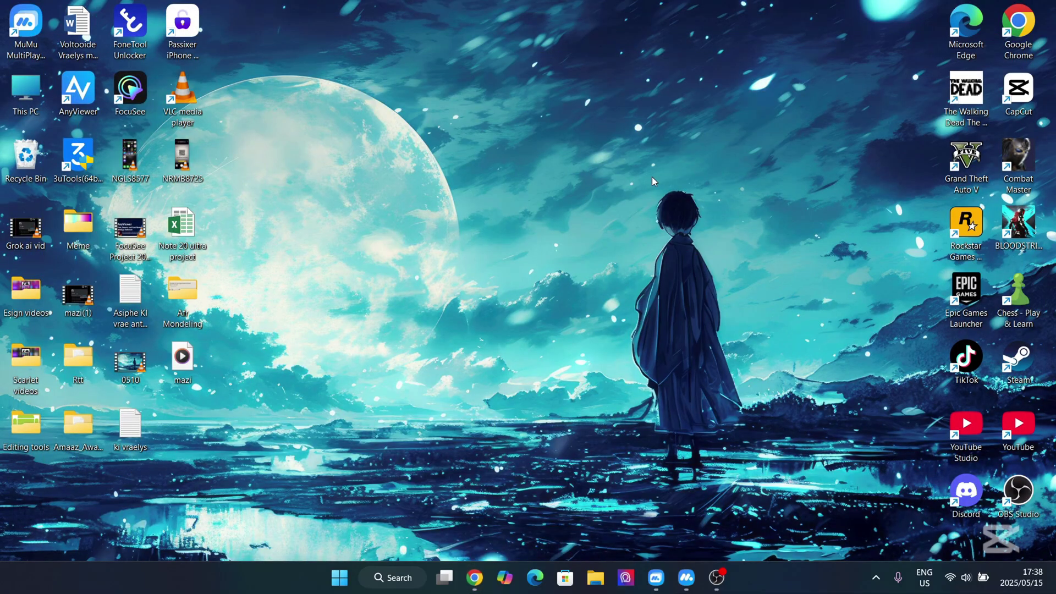